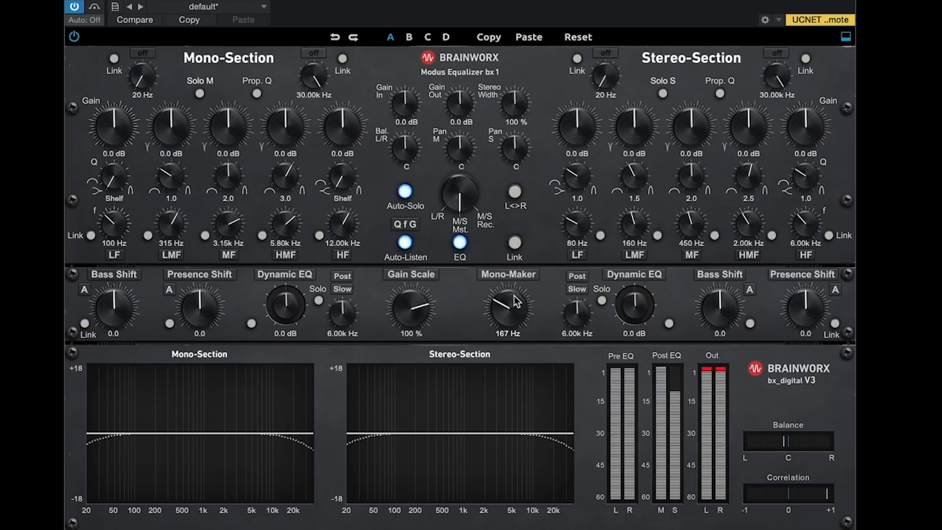
- Lower the Mono-Maker to 20 Hz and widen the Stereo Width to 124 %
drag(514, 310, 517, 358)
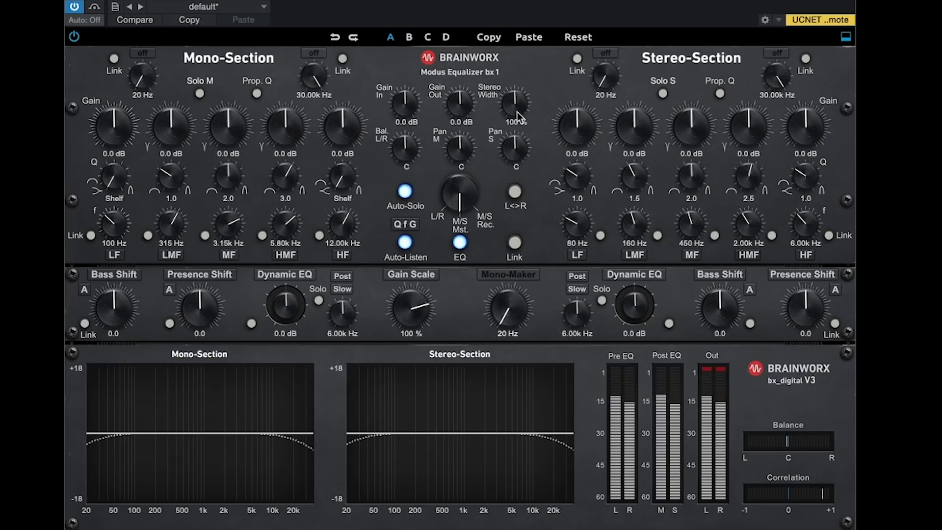
drag(515, 111, 526, 118)
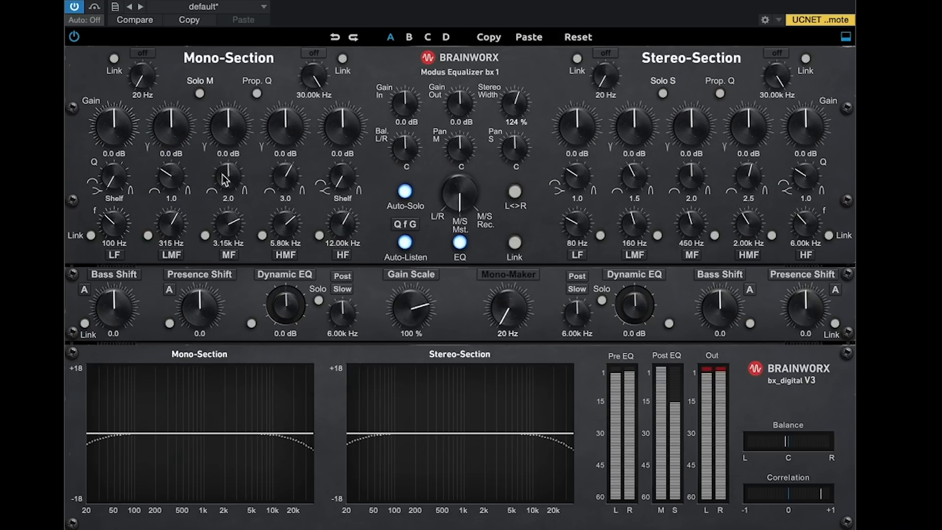
- Boost the Stereo-Section HF band by 1.7 dB at 40 kHz and the Mono-Section LF band by 1.5 dB
drag(807, 137, 806, 126)
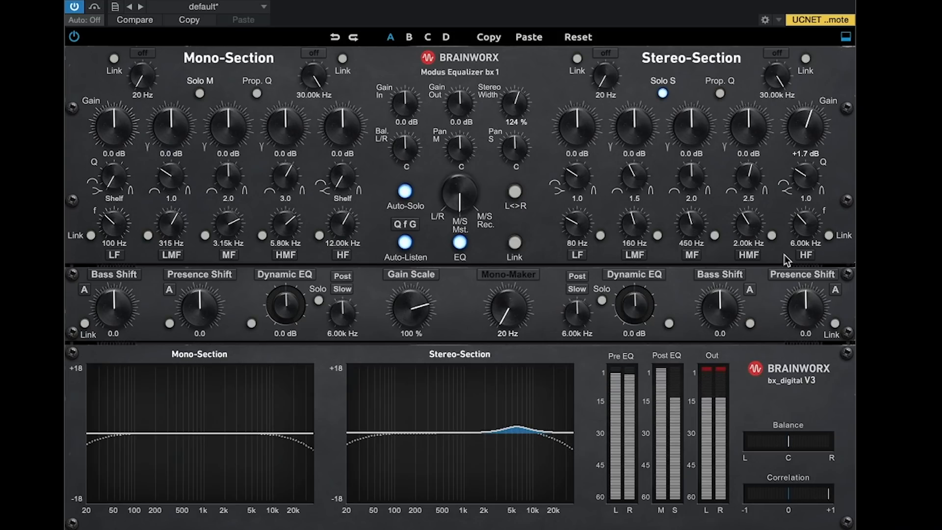
drag(806, 223, 826, 209)
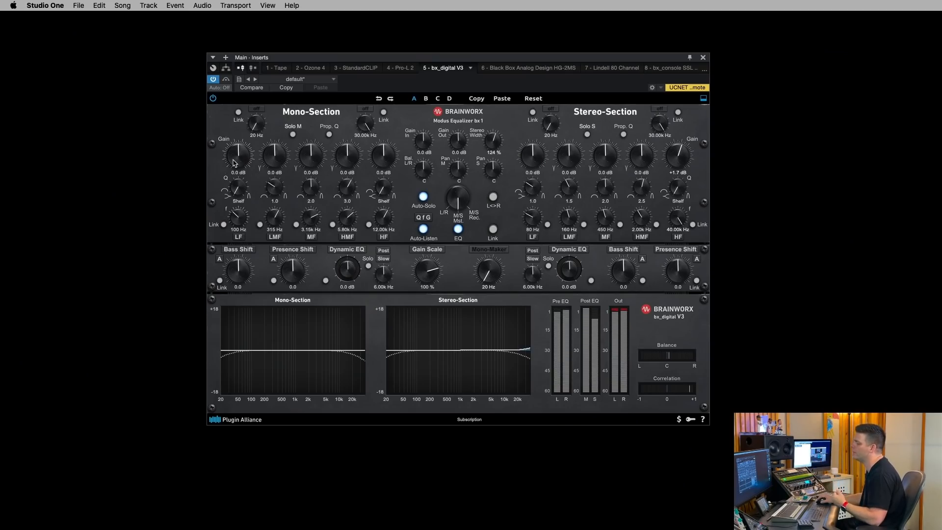
drag(234, 162, 234, 155)
drag(242, 223, 242, 223)
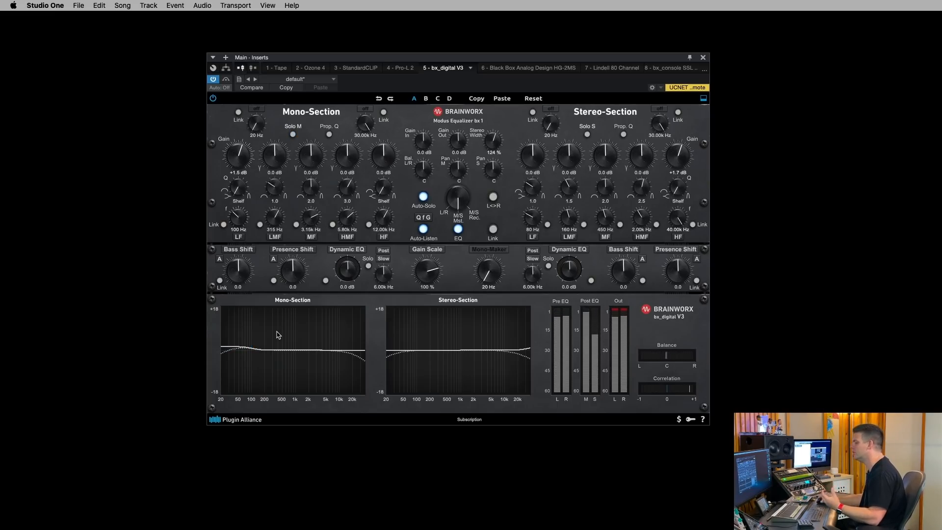
- Set the Mono-Section's Presence Shift to +3.3 and its Bass Shift to +2.9
drag(287, 275, 288, 267)
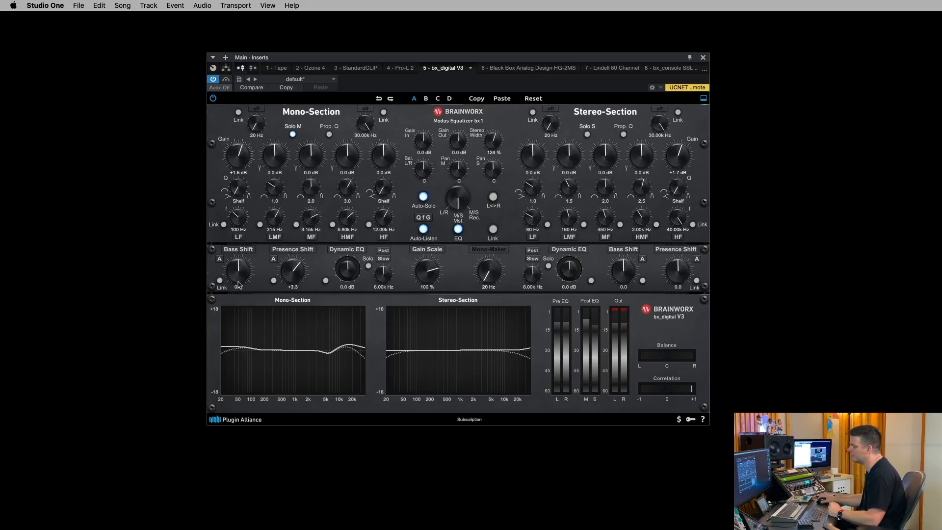
mouse_move(239, 284)
mouse_down()
mouse_move(239, 276)
mouse_move(293, 280)
mouse_move(252, 272)
mouse_up()
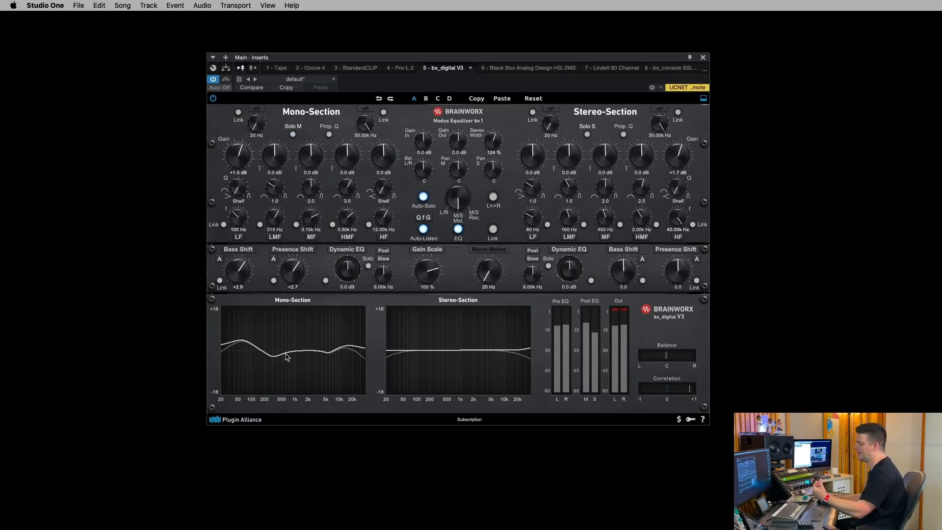
drag(291, 277, 291, 268)
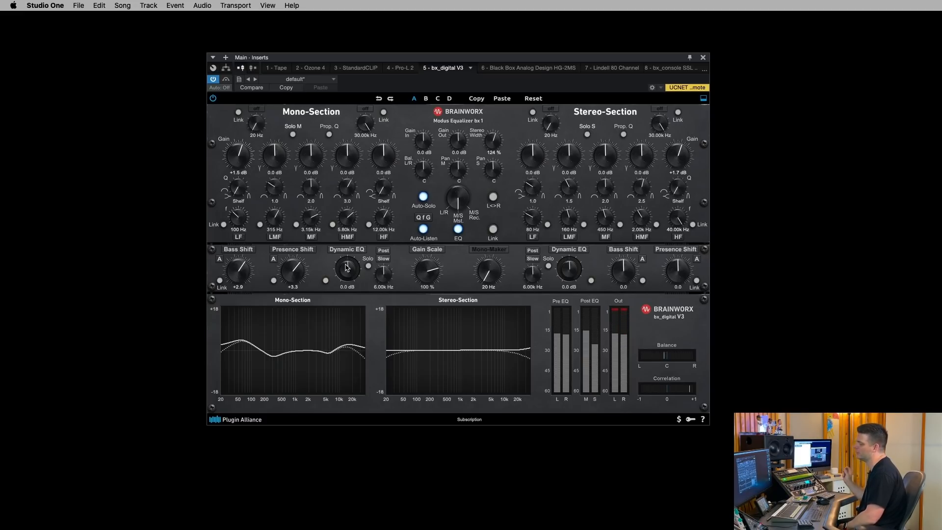
- Solo the Mono-Section's Dynamic EQ and adjust its frequency
click(368, 265)
drag(390, 279, 346, 274)
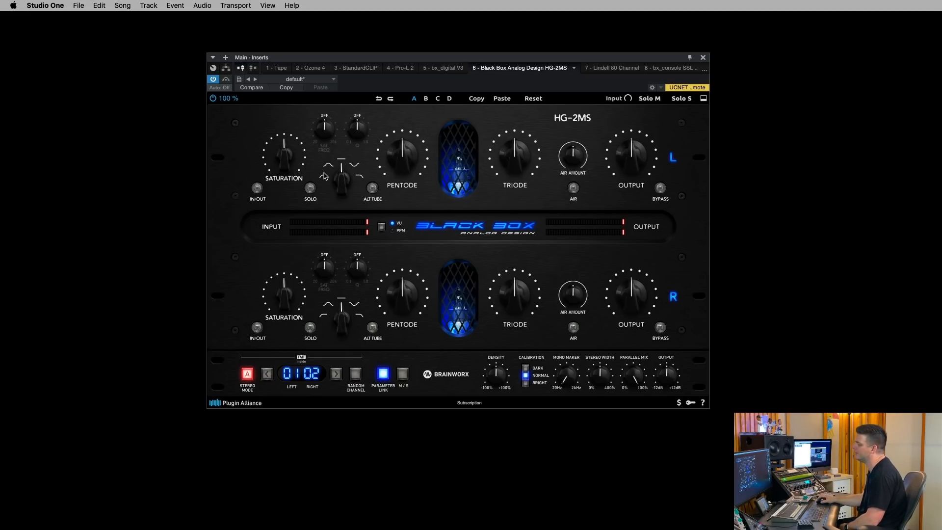
- Raise the Saturation, Pentode and Triode amounts on both linked channels of the Black Box HG-2MS
drag(346, 170, 347, 198)
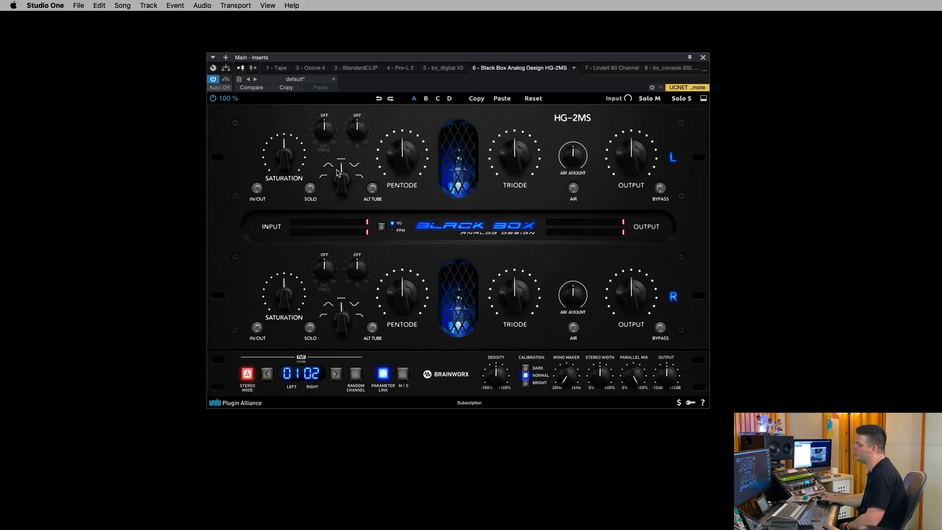
drag(303, 151, 303, 146)
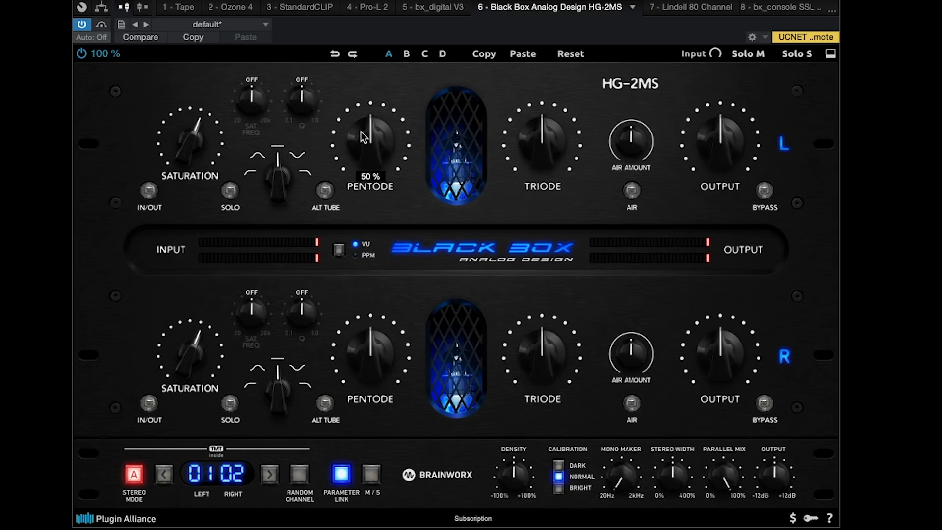
drag(364, 139, 364, 129)
drag(540, 142, 540, 126)
- Switch the Air circuit on and off, and adjust the Parallel Mix and Mono Maker amounts
click(638, 191)
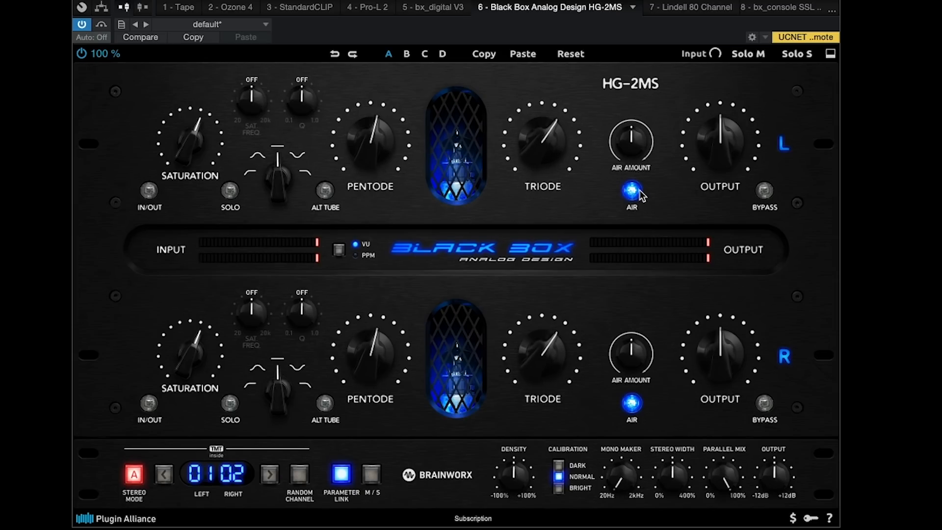
click(636, 195)
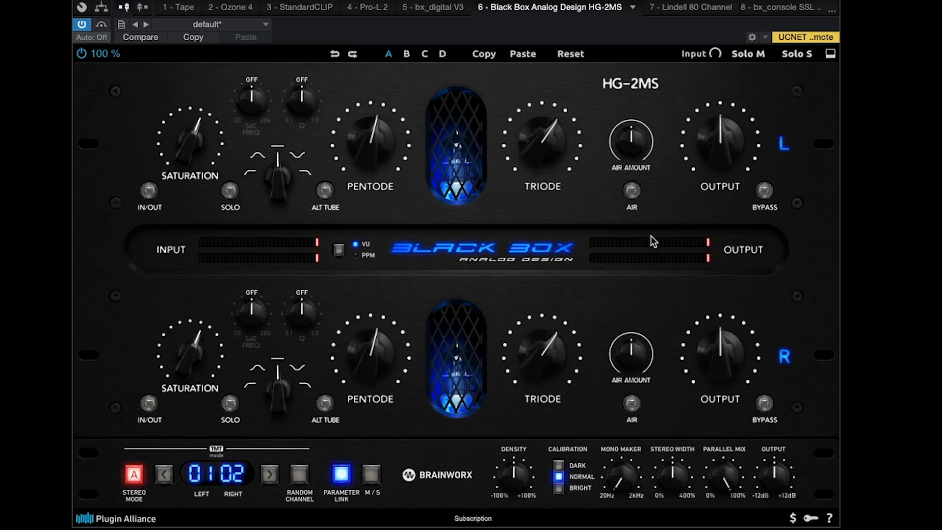
drag(730, 484, 717, 432)
drag(620, 481, 619, 524)
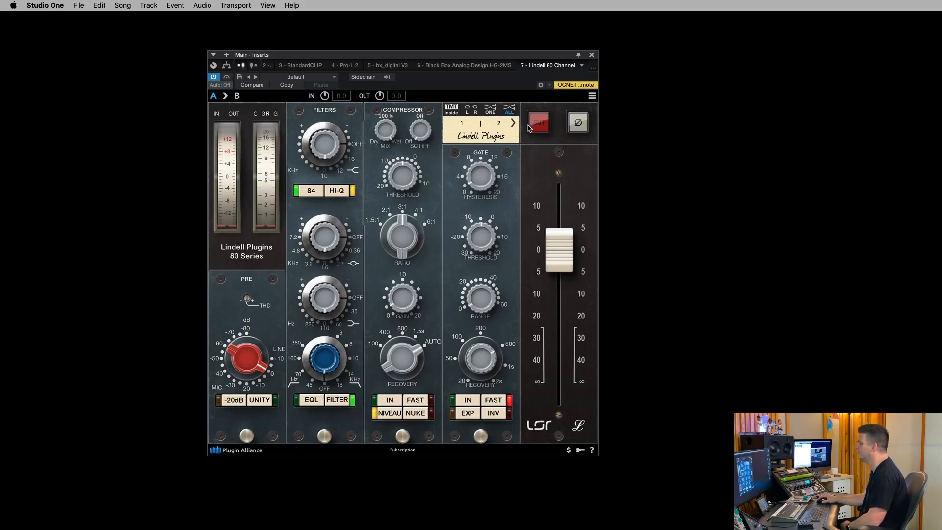
- Randomize all TMT channels on the Lindell 80 Channel and try several preamp gain settings with Unity engaged
click(514, 109)
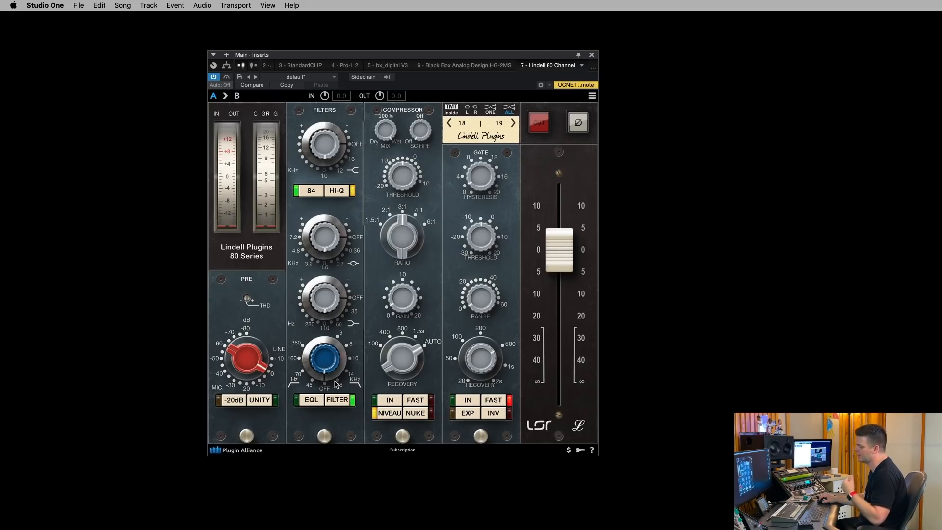
click(264, 404)
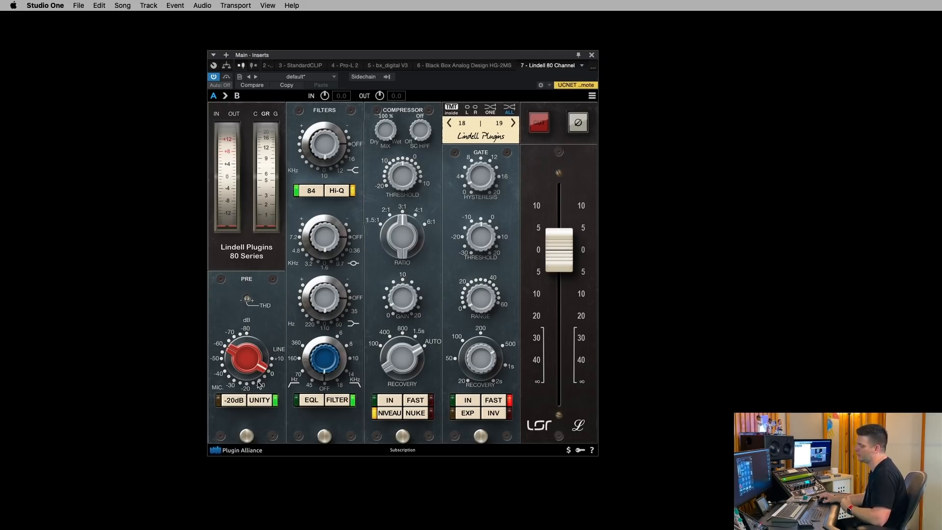
drag(248, 364, 251, 373)
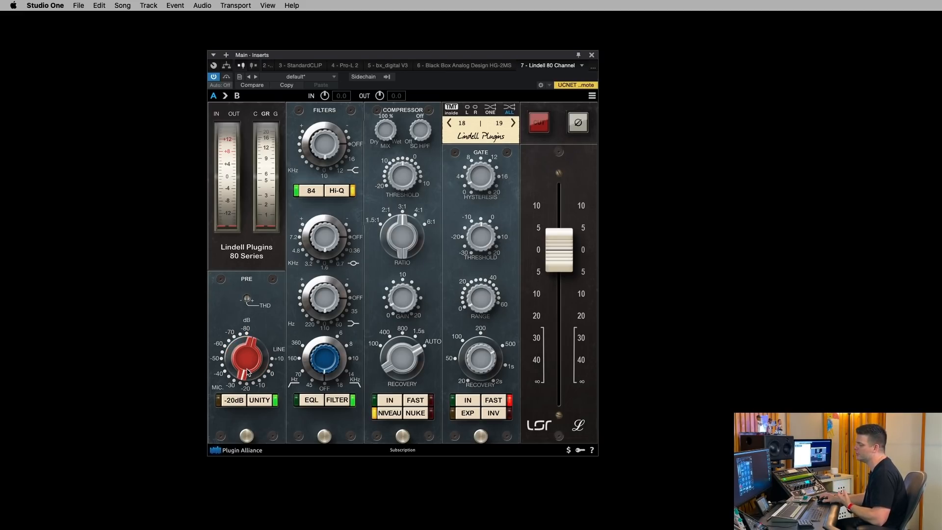
drag(248, 373, 255, 352)
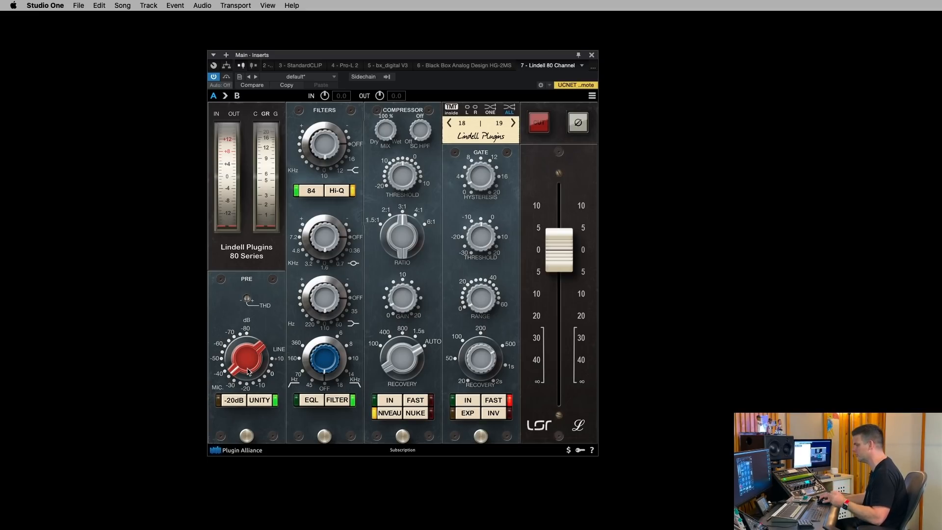
drag(249, 372, 274, 496)
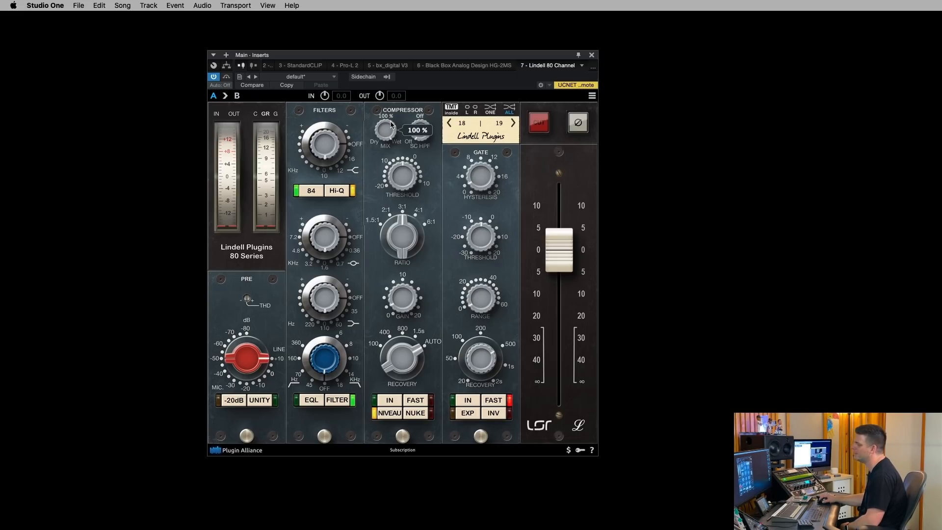
- Switch the Lindell EQ section's 84 mode off and back on
click(314, 192)
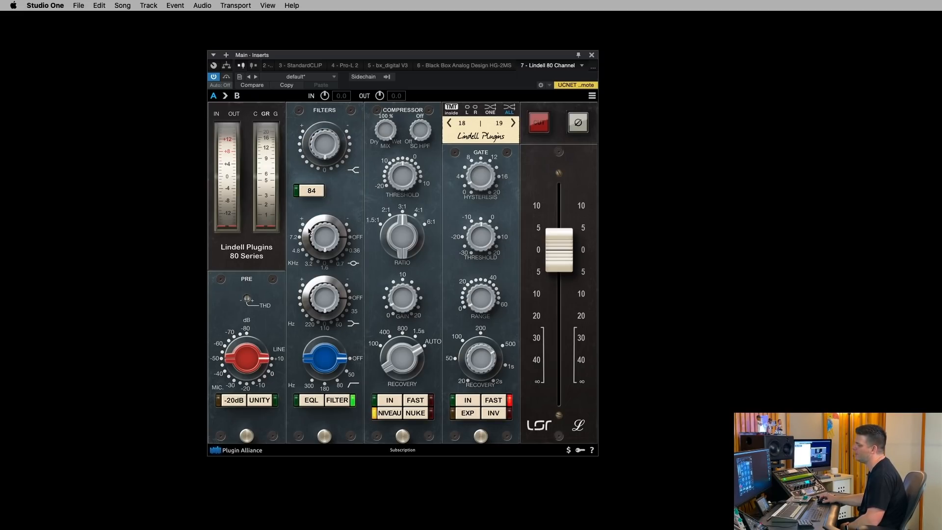
click(322, 193)
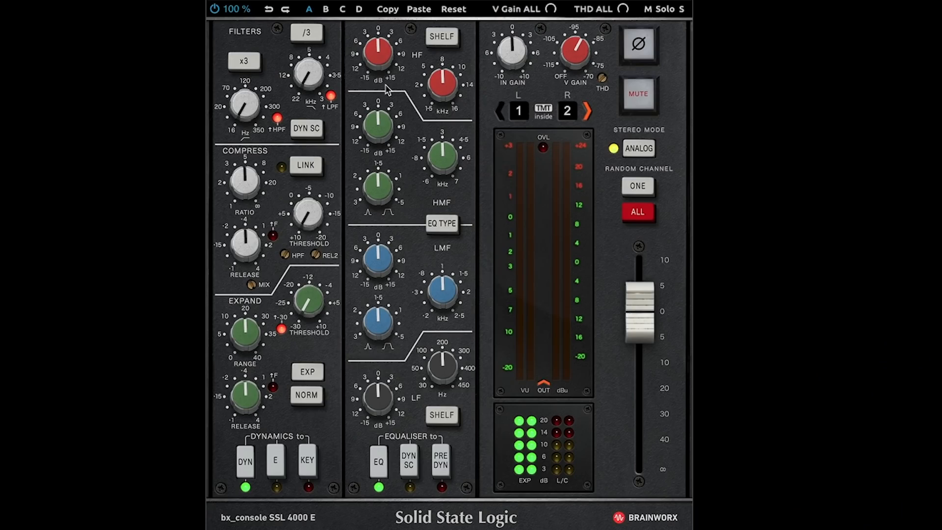
- Boost the HF band on the SSL 4000 E and shape the HMF band's gain, Q and frequency
drag(339, 130, 380, 131)
drag(382, 187, 385, 198)
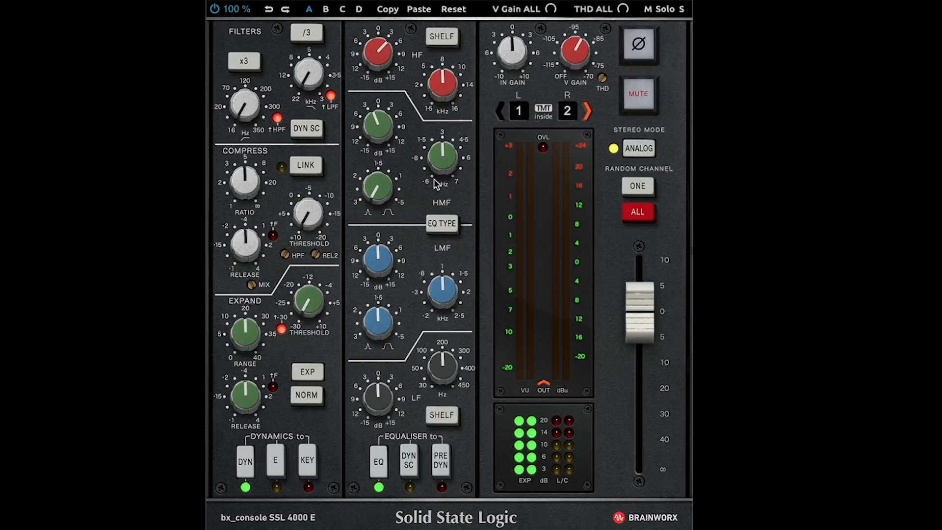
drag(392, 138, 368, 204)
drag(384, 142, 385, 129)
drag(454, 169, 458, 161)
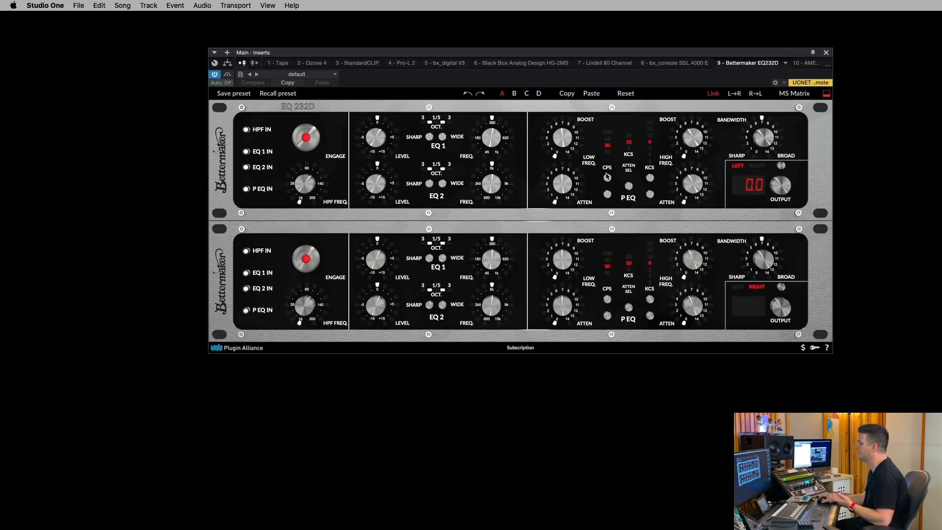
- Engage the Bettermaker's P EQ with its high-frequency boost set to 16 KCS
click(649, 124)
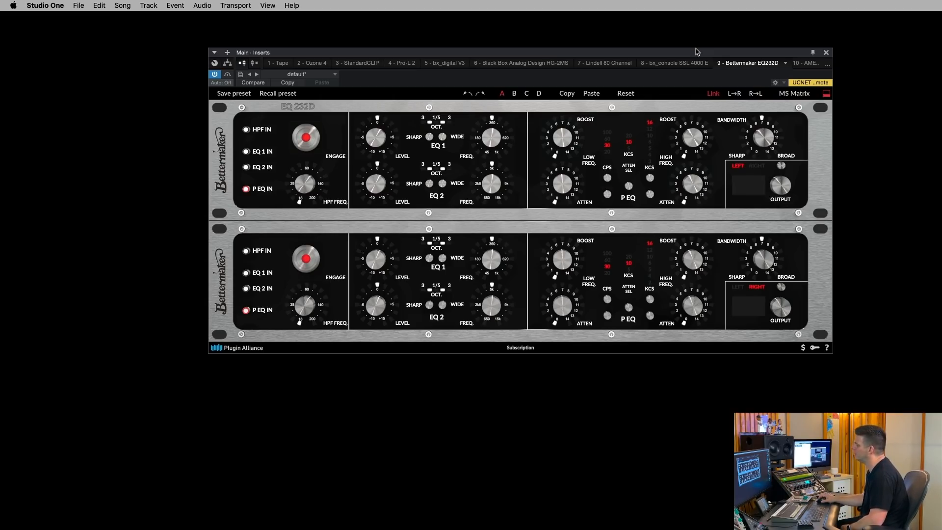
drag(697, 51, 696, 52)
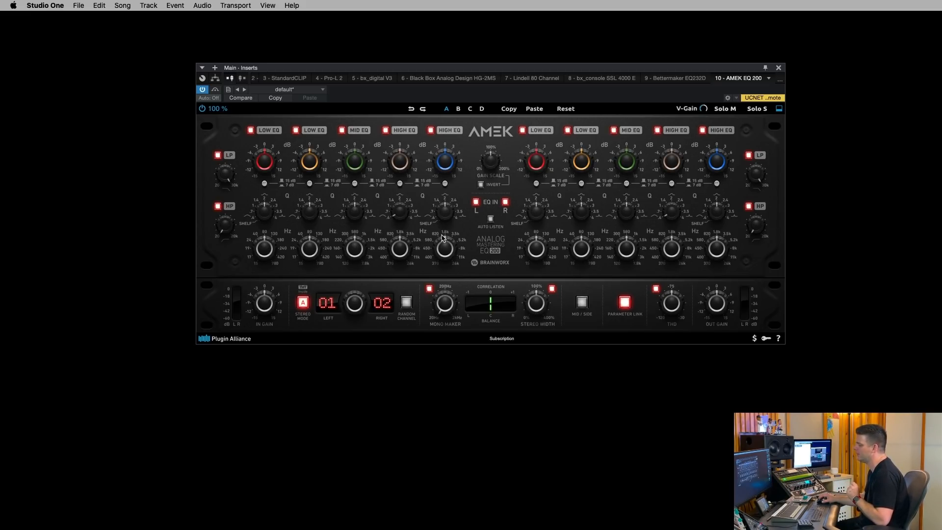
- Compare the 15 dB and 7 dB gain ranges on the AMEK's blue High EQ band, leaving 7 dB with +0.2 dB gain
click(445, 183)
drag(446, 165, 452, 172)
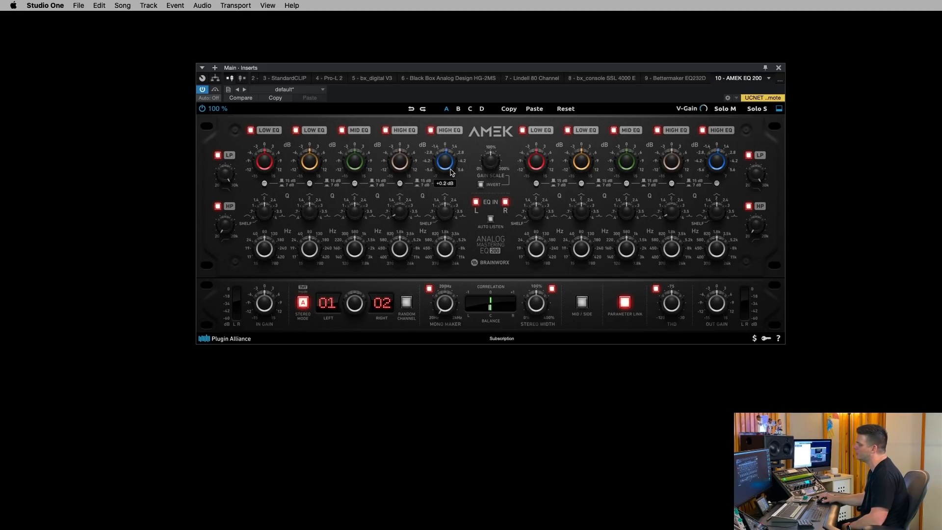
click(448, 183)
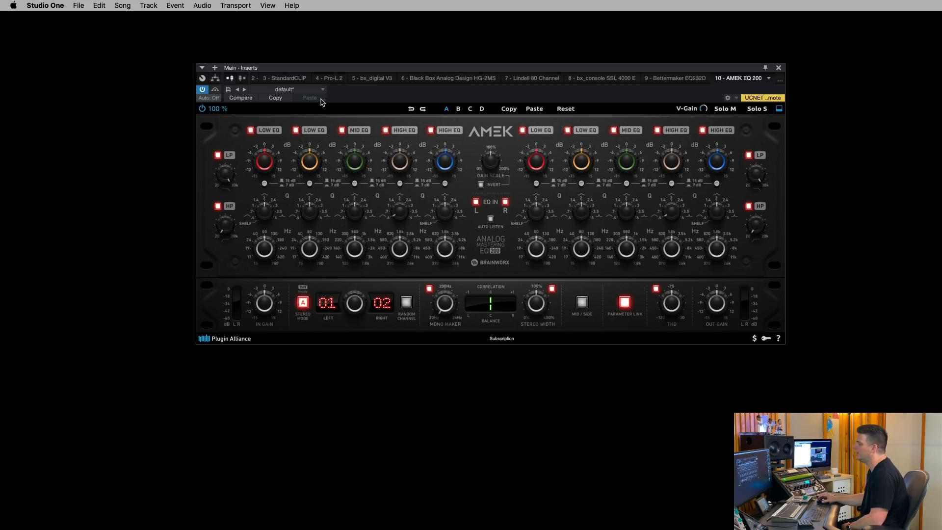
click(444, 184)
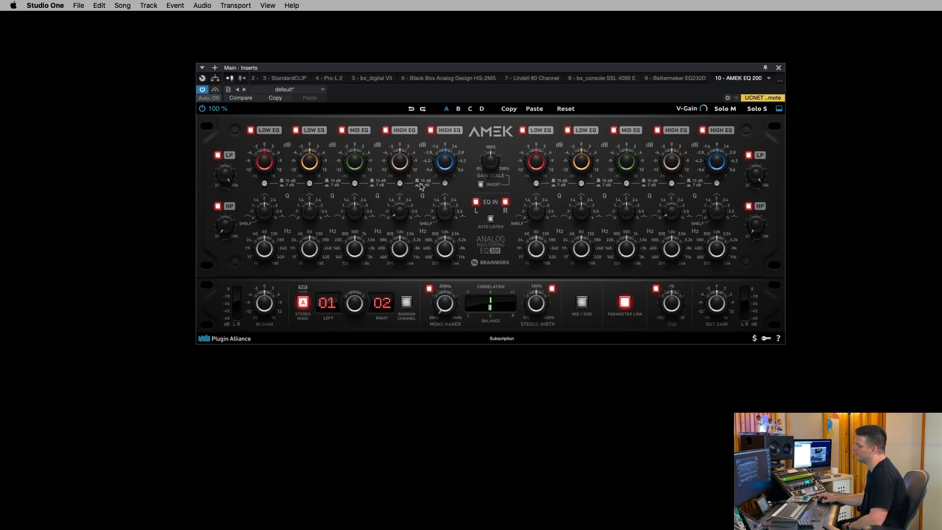
- Set the other four AMEK bands to the 7 dB gain range and adjust the blue High EQ band's Q
click(400, 183)
click(354, 184)
click(309, 183)
click(264, 184)
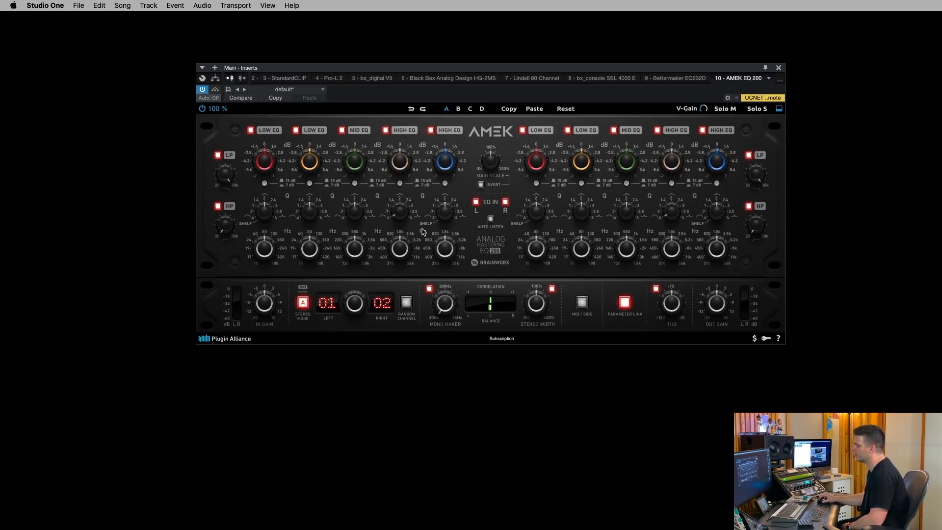
drag(447, 213, 437, 328)
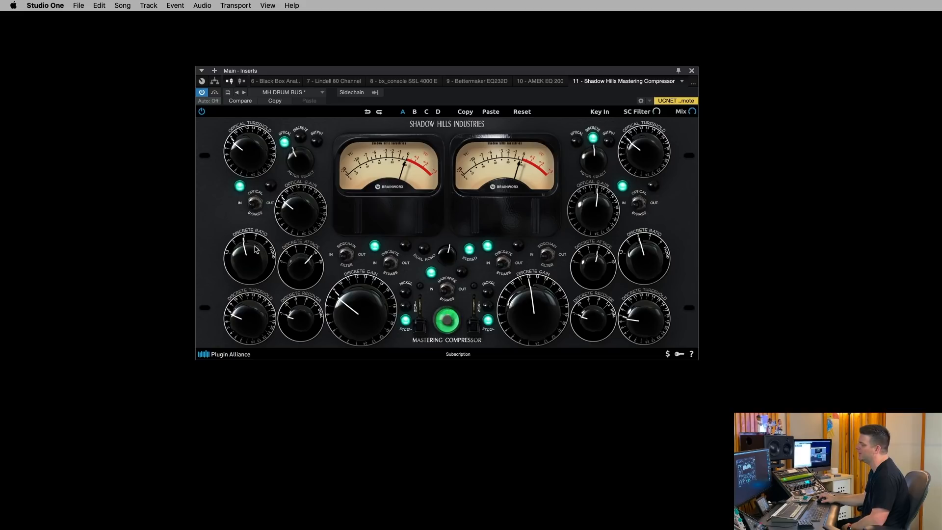
- Adjust the left channel's Discrete Ratio on the Shadow Hills Mastering Compressor
drag(255, 249, 253, 263)
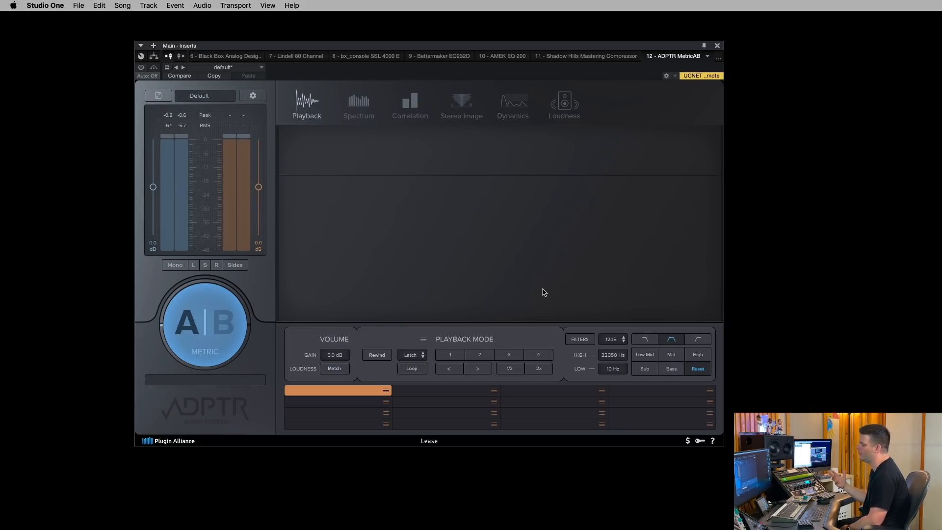
- Switch MetricAB repeatedly between the A mix and the B reference, finishing on A
click(201, 340)
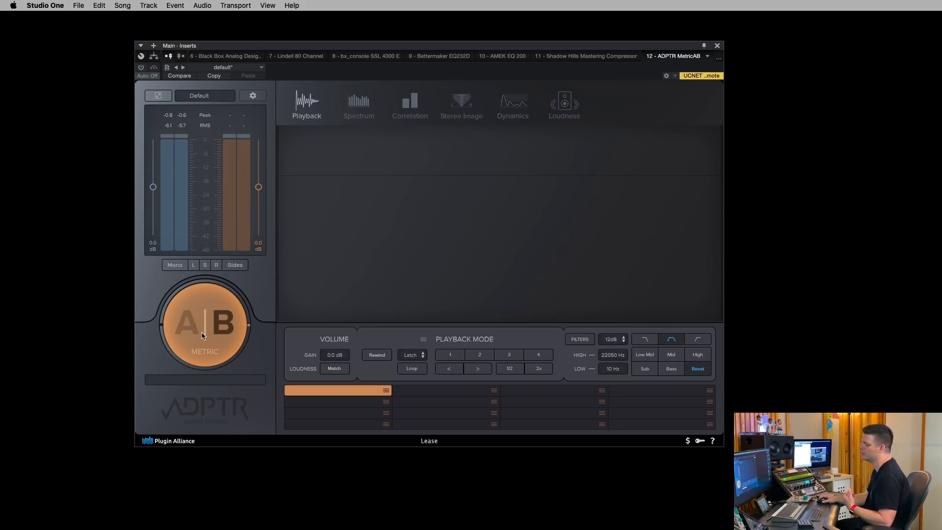
click(201, 337)
click(189, 322)
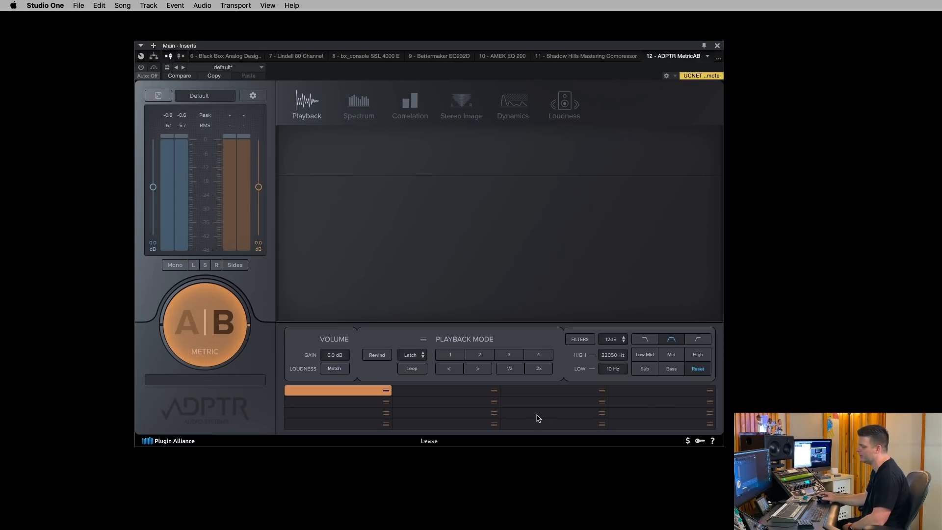
click(206, 326)
click(210, 328)
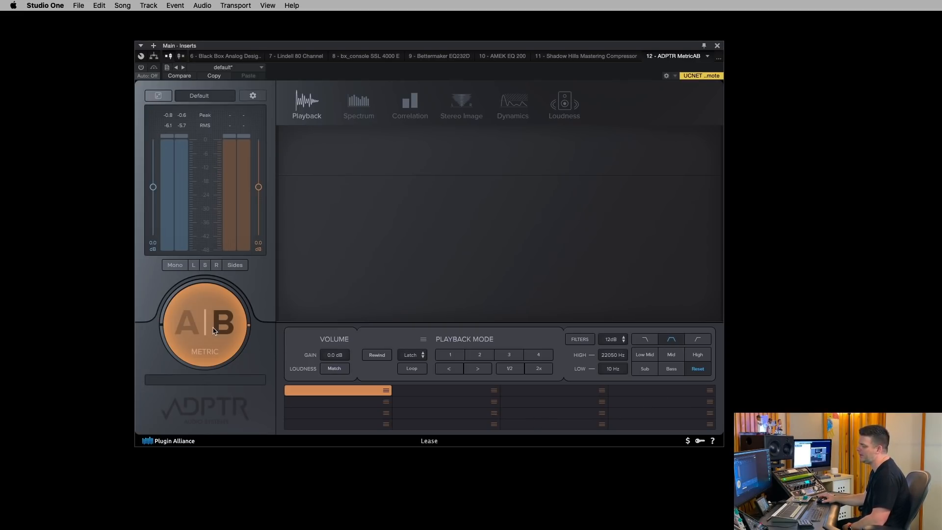
click(214, 330)
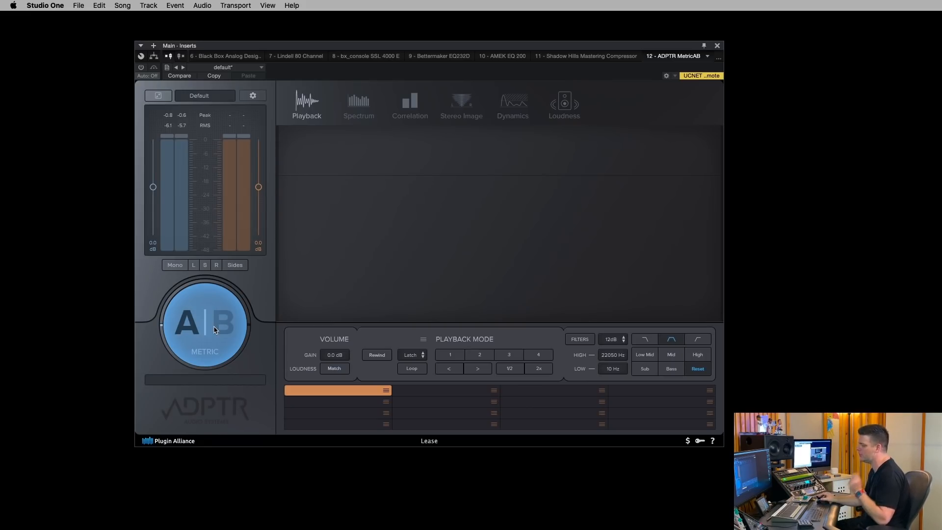
- Match the loudness of the mix and the reference in MetricAB
click(334, 369)
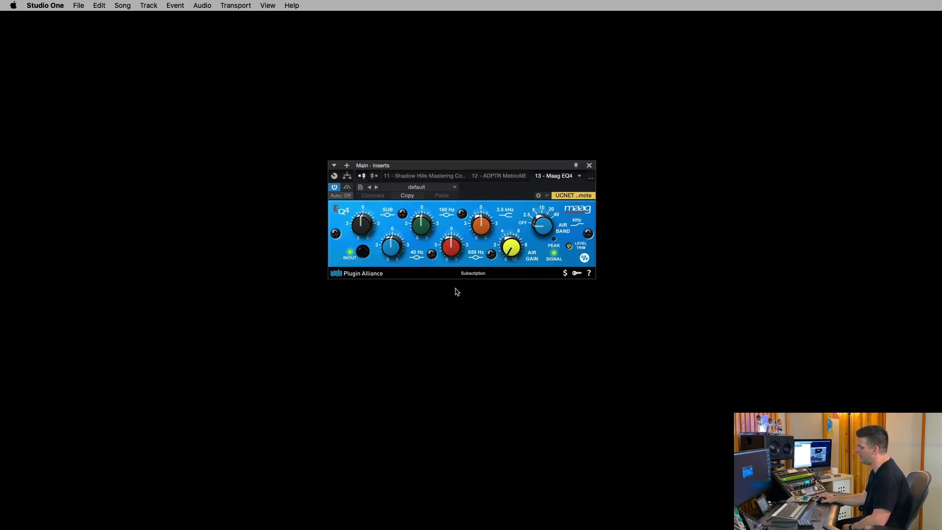
- Set the Maag EQ4's Air Band to 40 kHz, raise its Air Gain, and slightly boost the 2.5 kHz band
drag(542, 226, 544, 215)
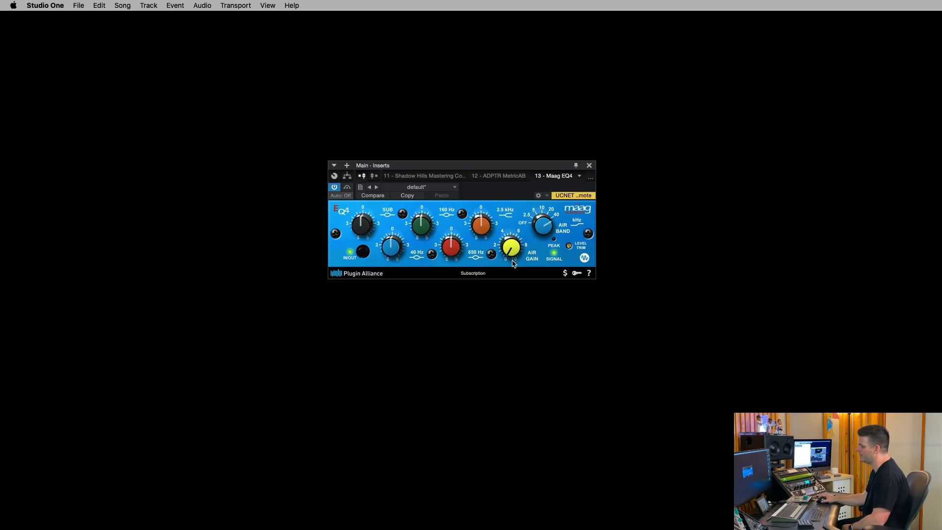
drag(513, 263, 512, 234)
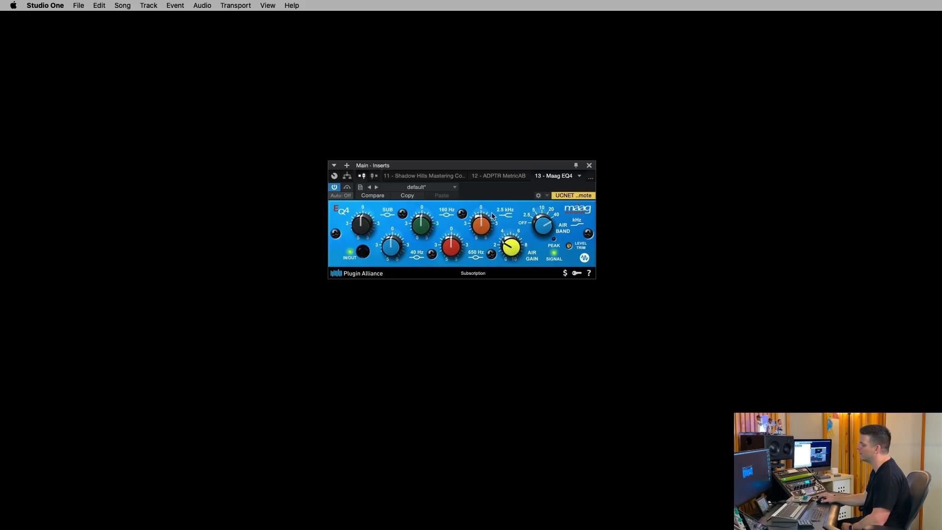
mouse_move(481, 235)
drag(481, 236, 481, 231)
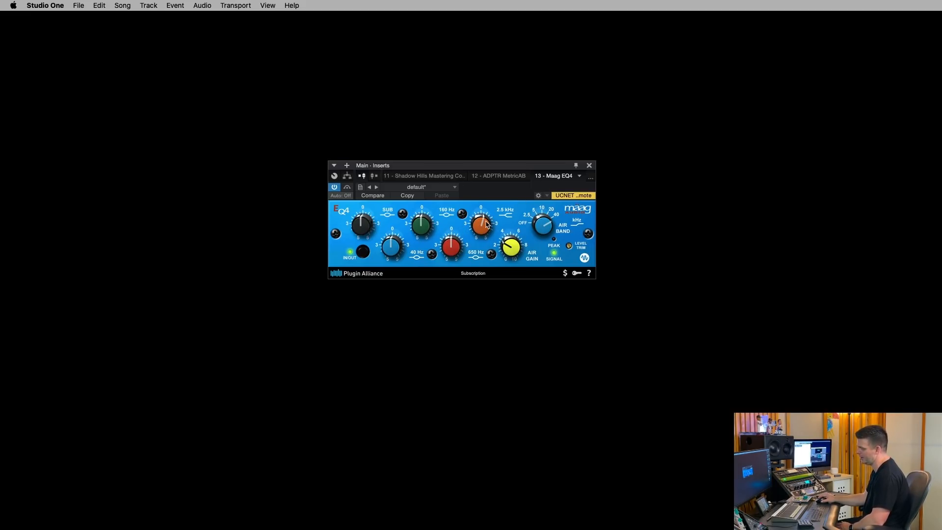
drag(489, 224, 488, 227)
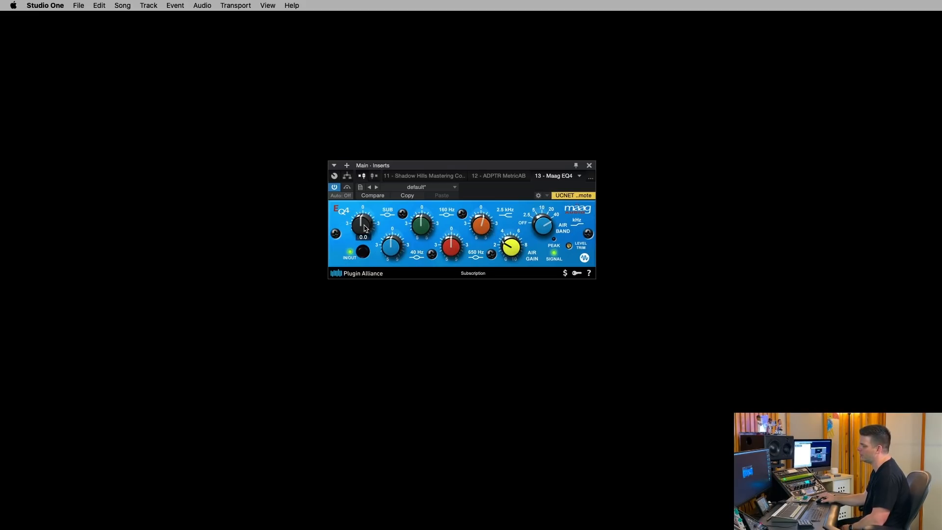
- Set the EQ4's Sub band to +1.0 and try a boost on its 40 Hz band
drag(365, 229, 366, 219)
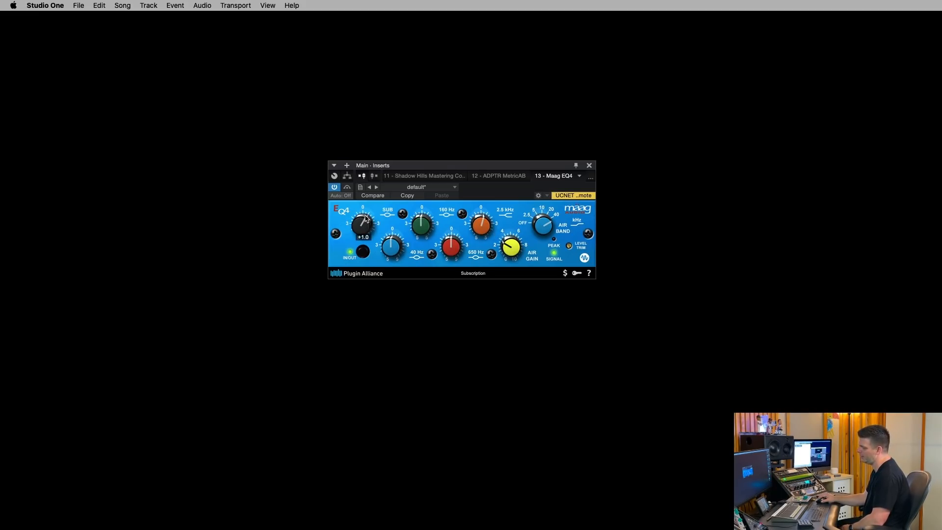
mouse_move(389, 253)
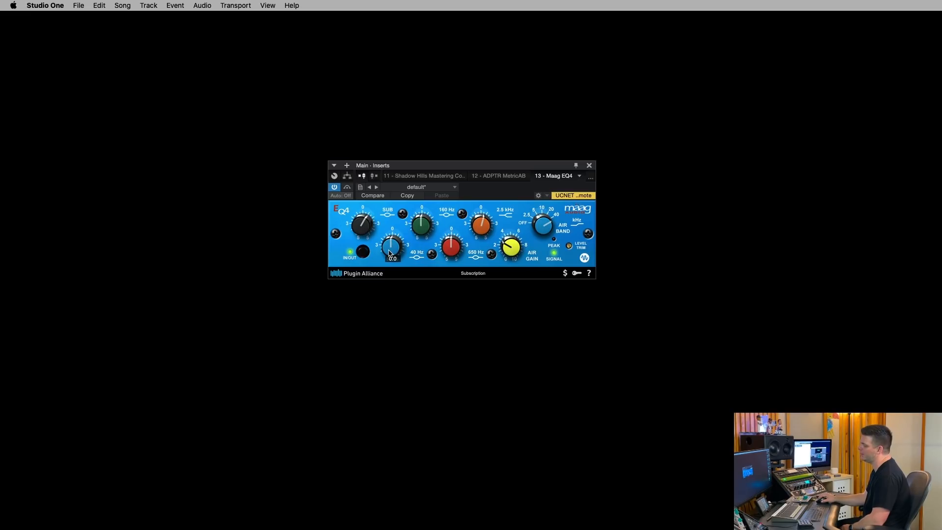
drag(424, 235, 424, 235)
- Bypass and re-engage the EQ4 to compare its effect, and readjust the Sub band
click(366, 250)
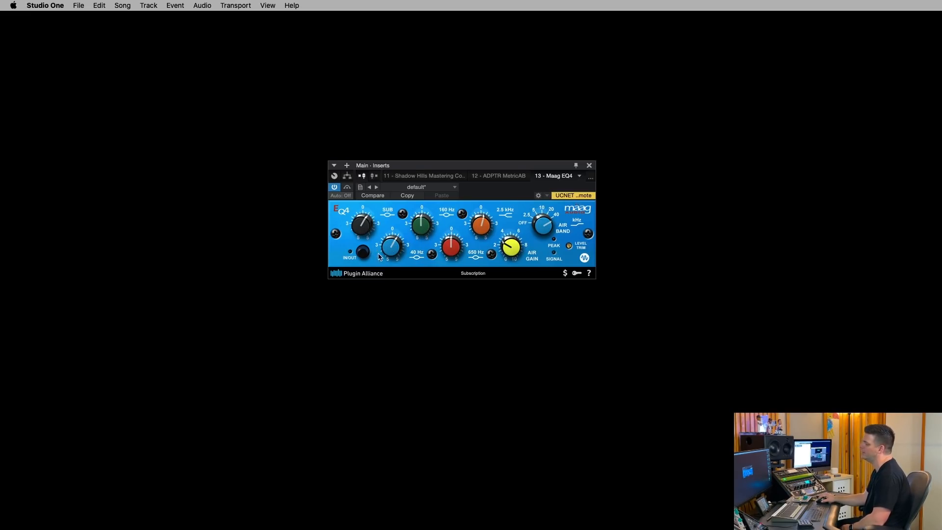
click(366, 250)
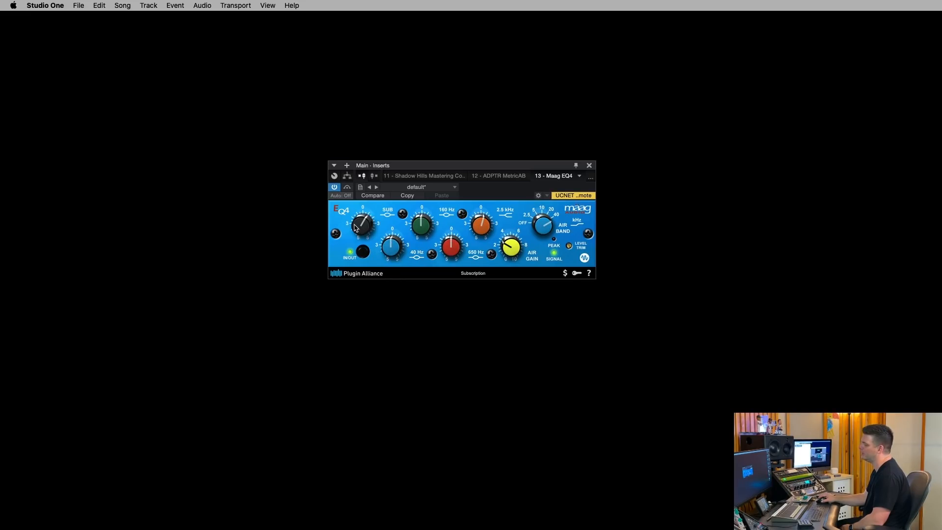
drag(354, 226, 355, 232)
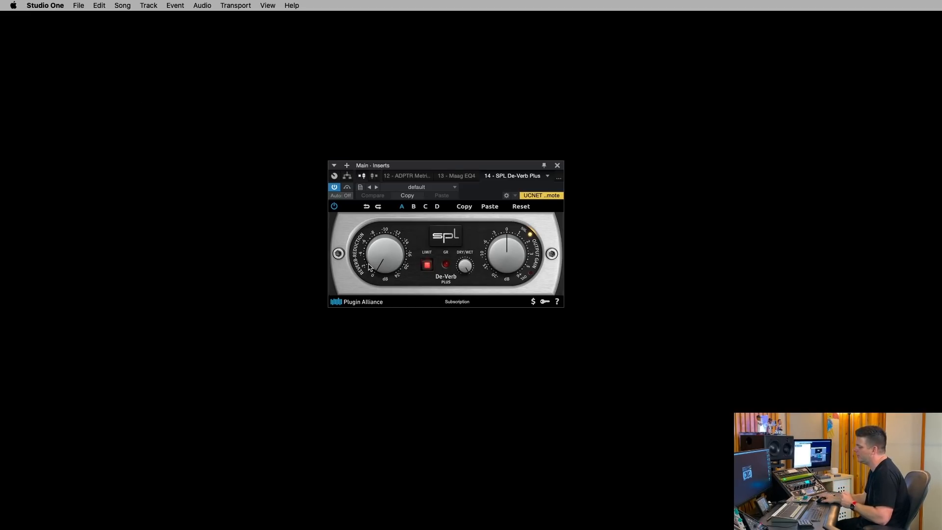
- Adjust the reverb reduction on the SPL De-Verb Plus, trying about -10 dB and settling at about -8 dB
drag(371, 267, 378, 228)
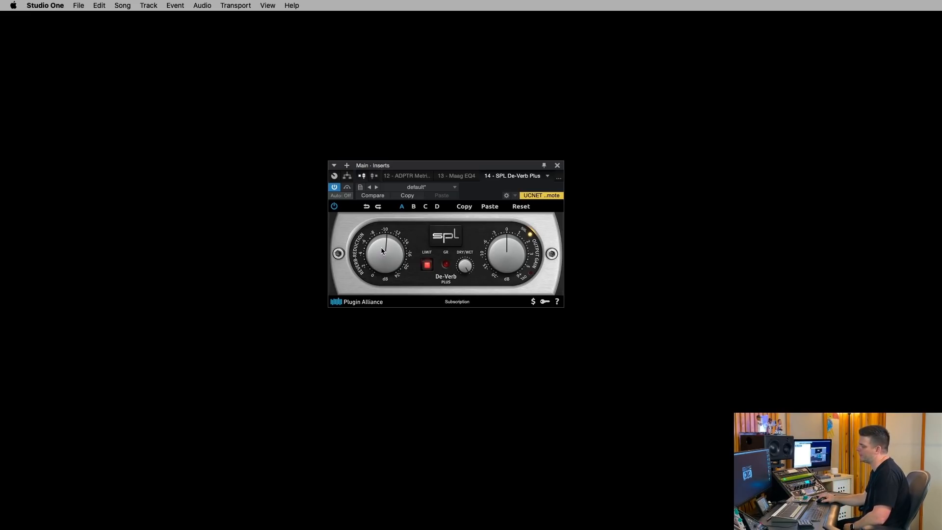
drag(382, 251, 392, 267)
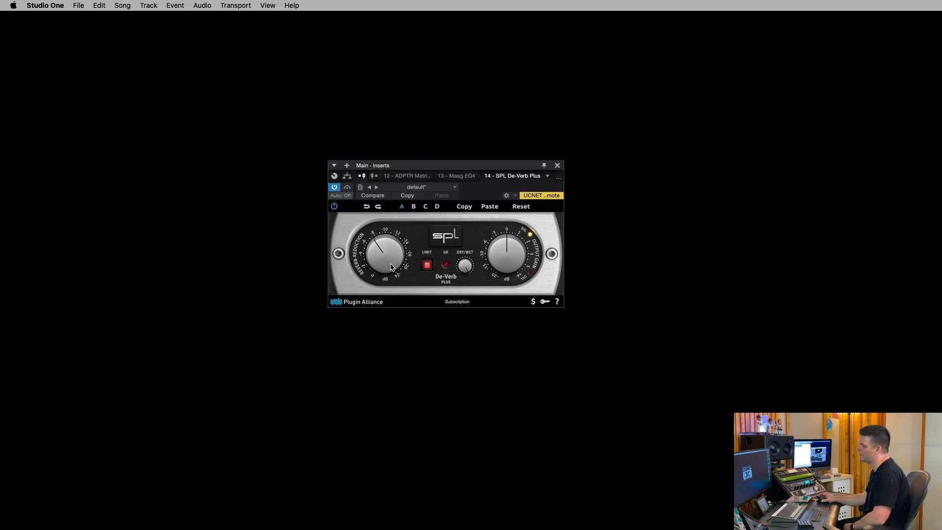